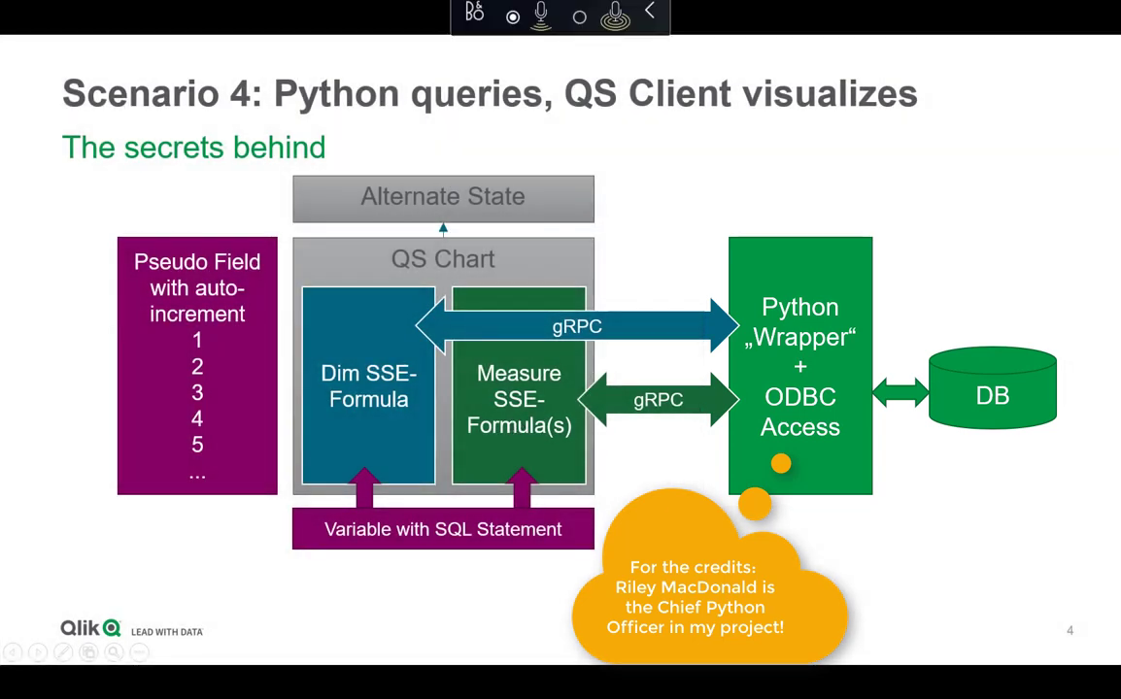
Step: Spotlight the SQL variable and Pseudo Field boxes, then reveal the Global Filter Field and dynamic variable boxes
left_click(735, 592)
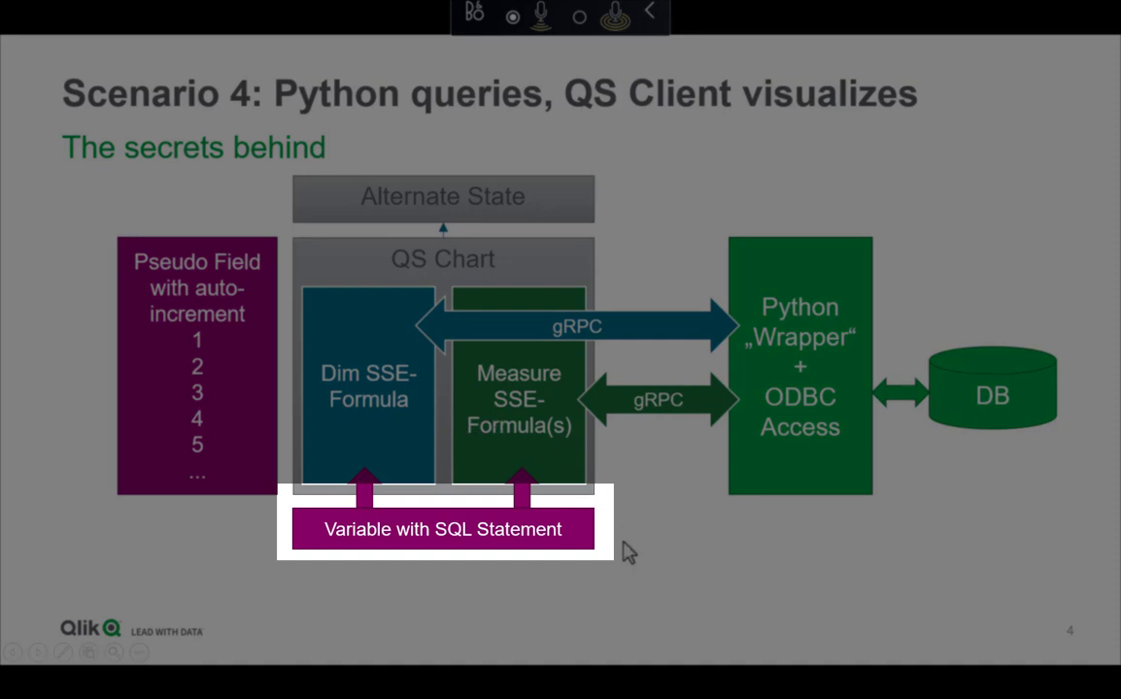
left_click(627, 552)
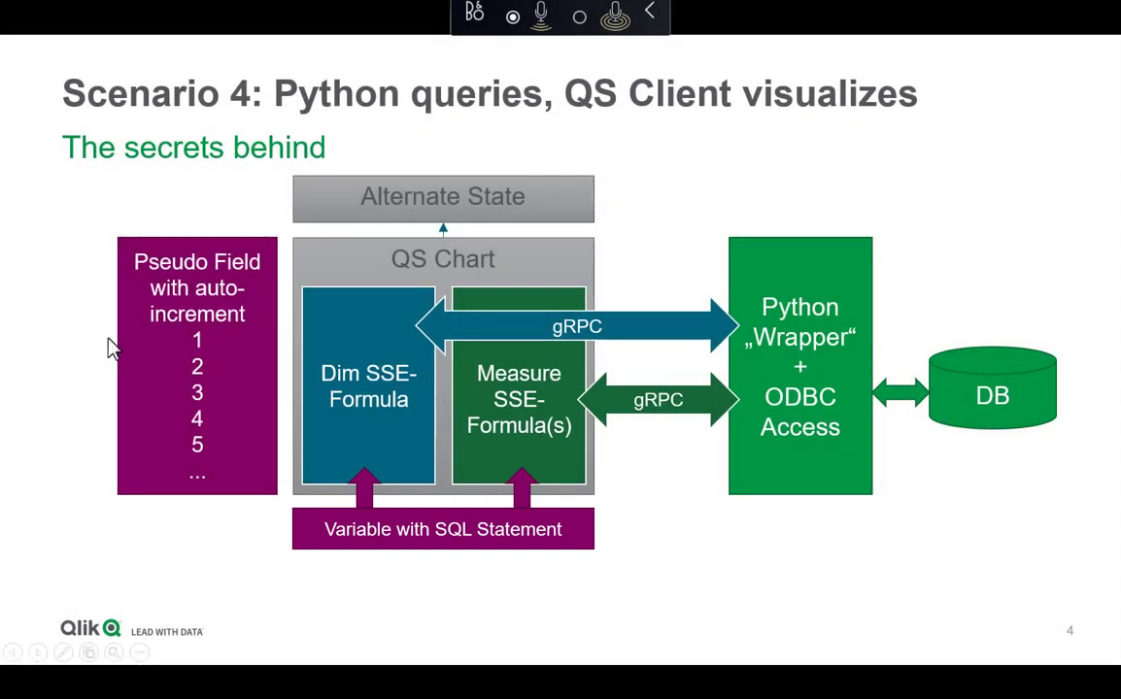
left_click(195, 340)
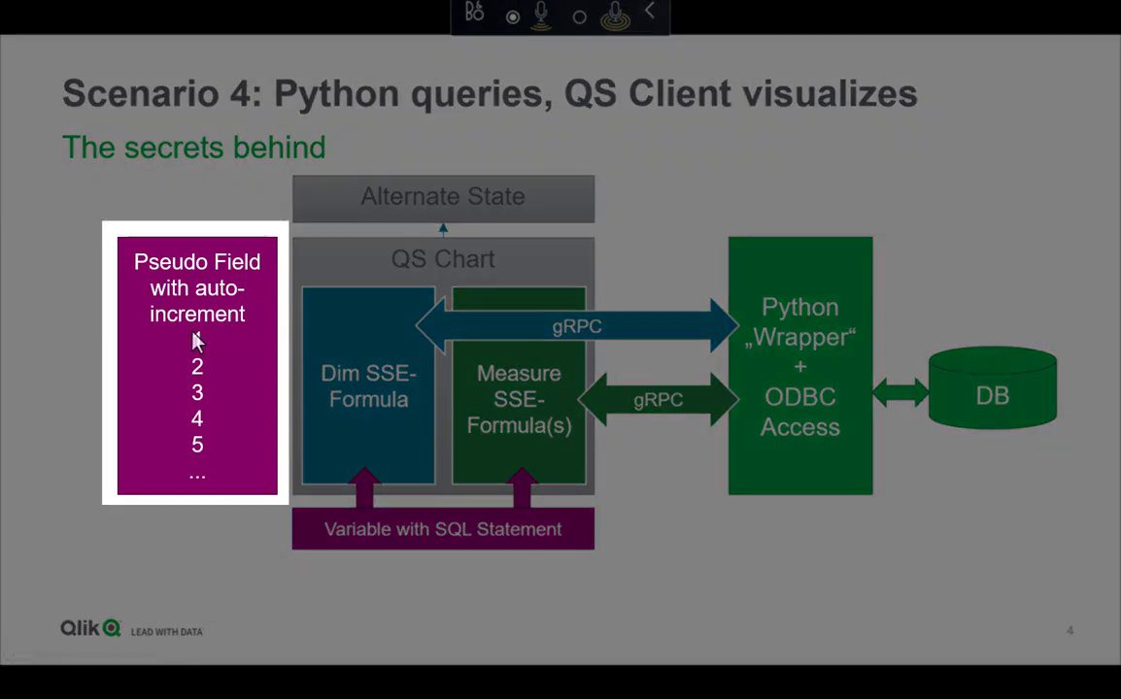
left_click(195, 340)
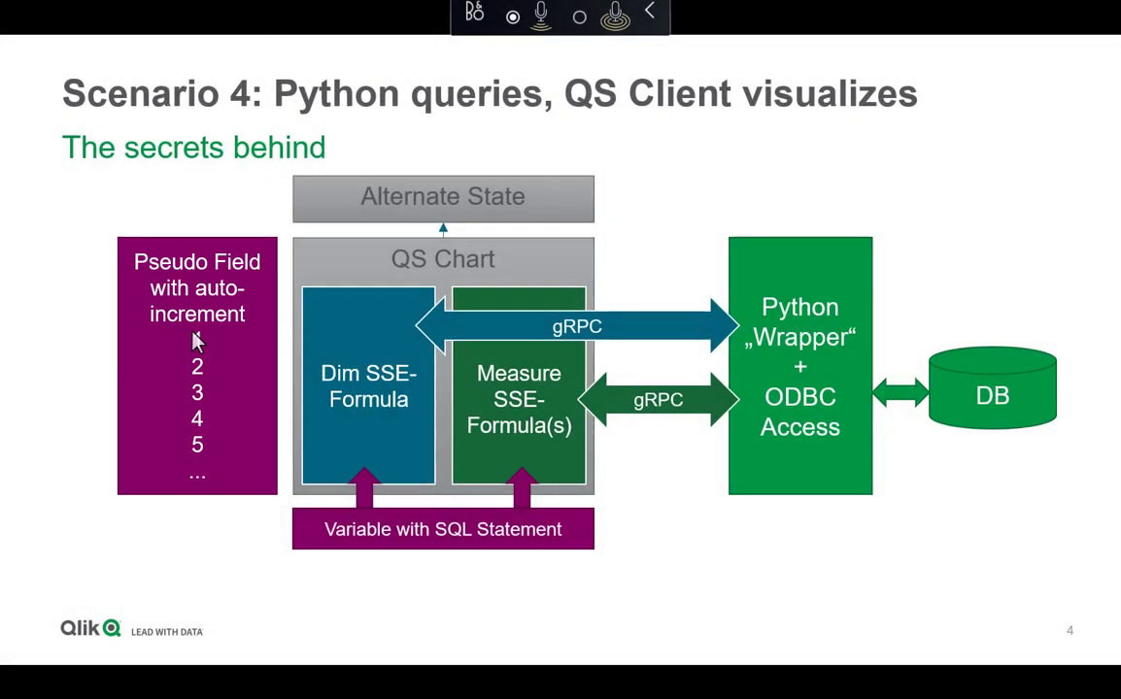
left_click(955, 500)
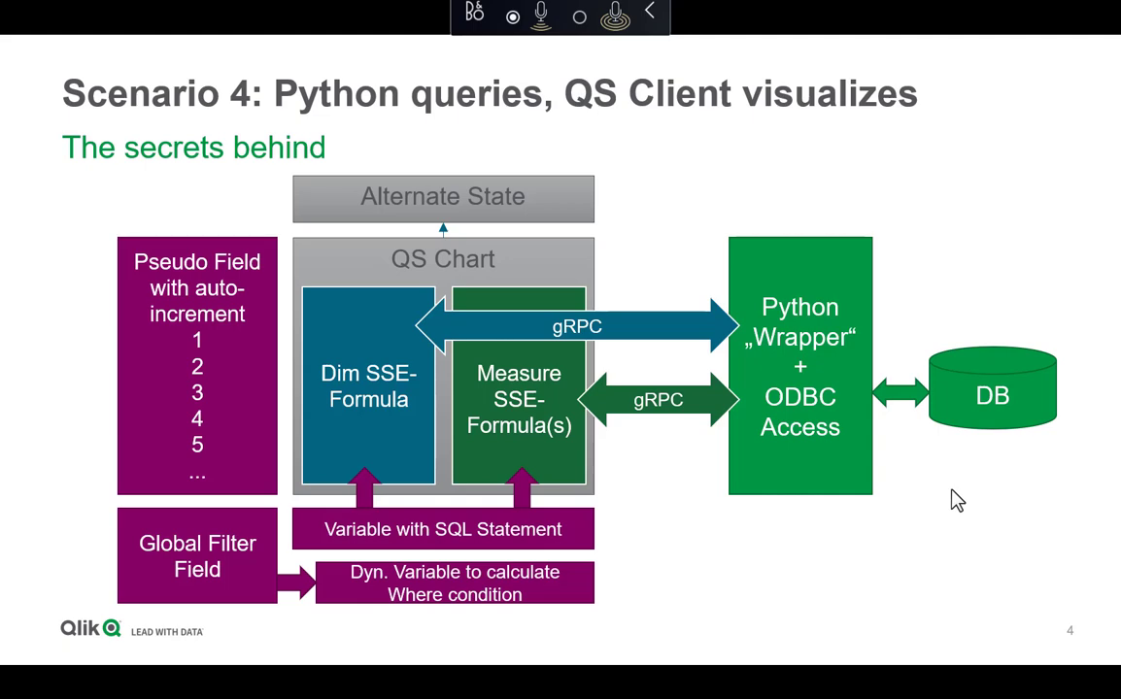
Step: Advance the slideshow to slide 5, the SelectVector, global Filter and Variables slide
key("Right")
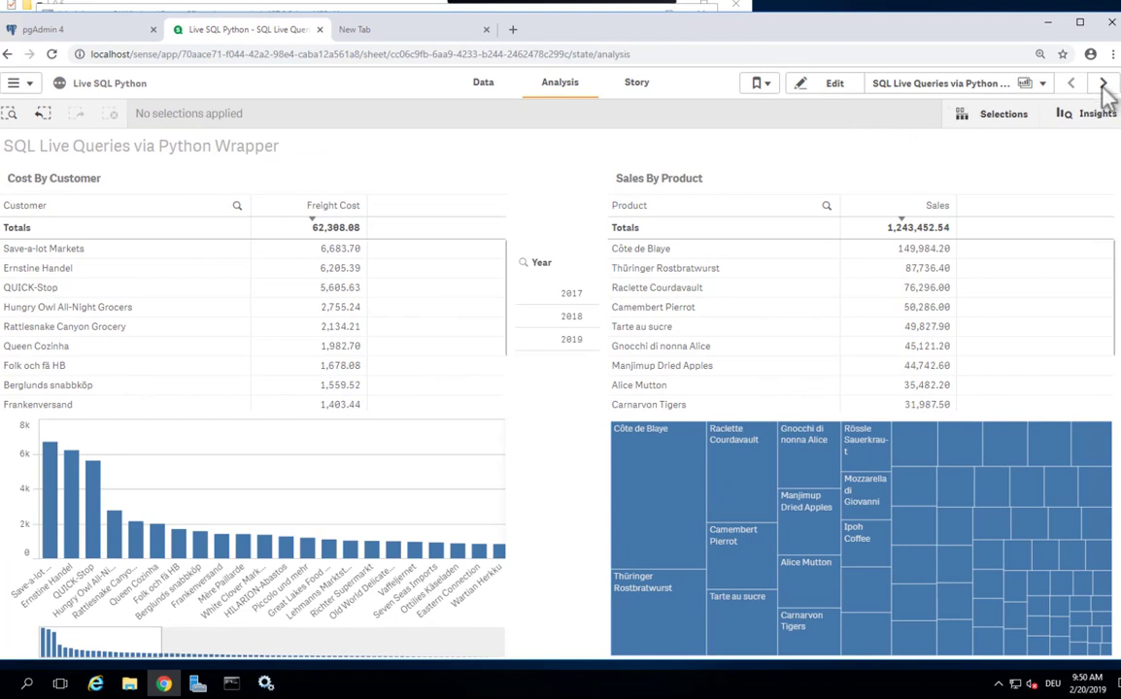
Step: Create a new sheet and place a table on it with SQL1 Col1 as the dimension
left_click(1102, 83)
left_click(891, 87)
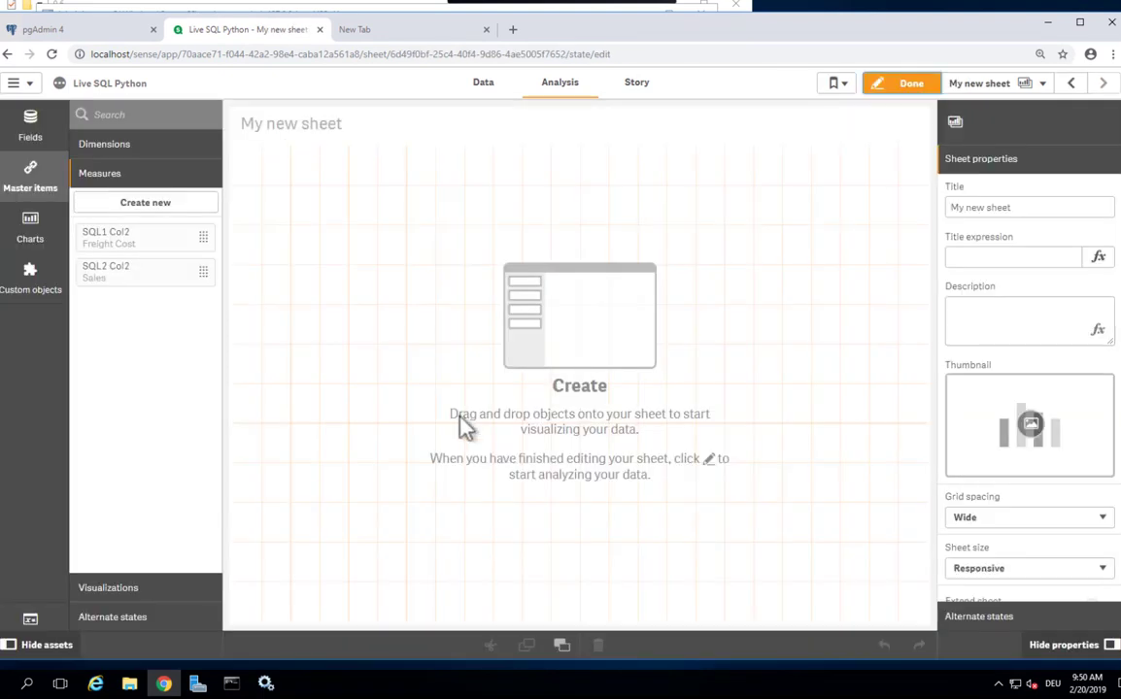
left_click(29, 234)
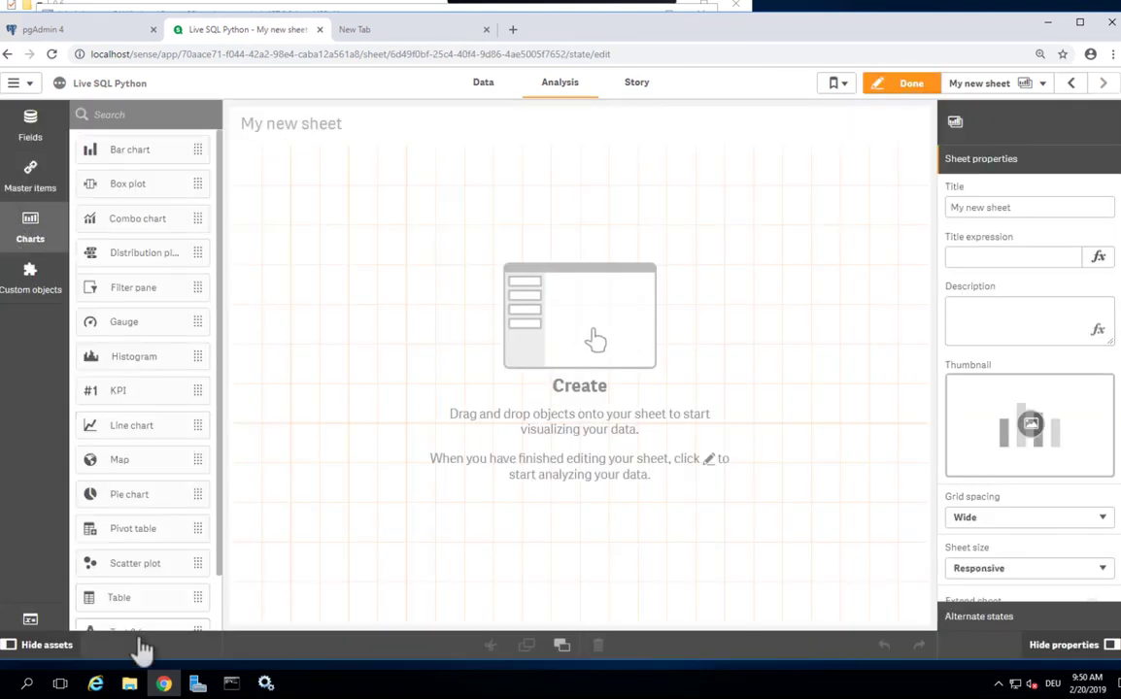
left_click_drag(301, 578, 608, 384)
left_click(589, 401)
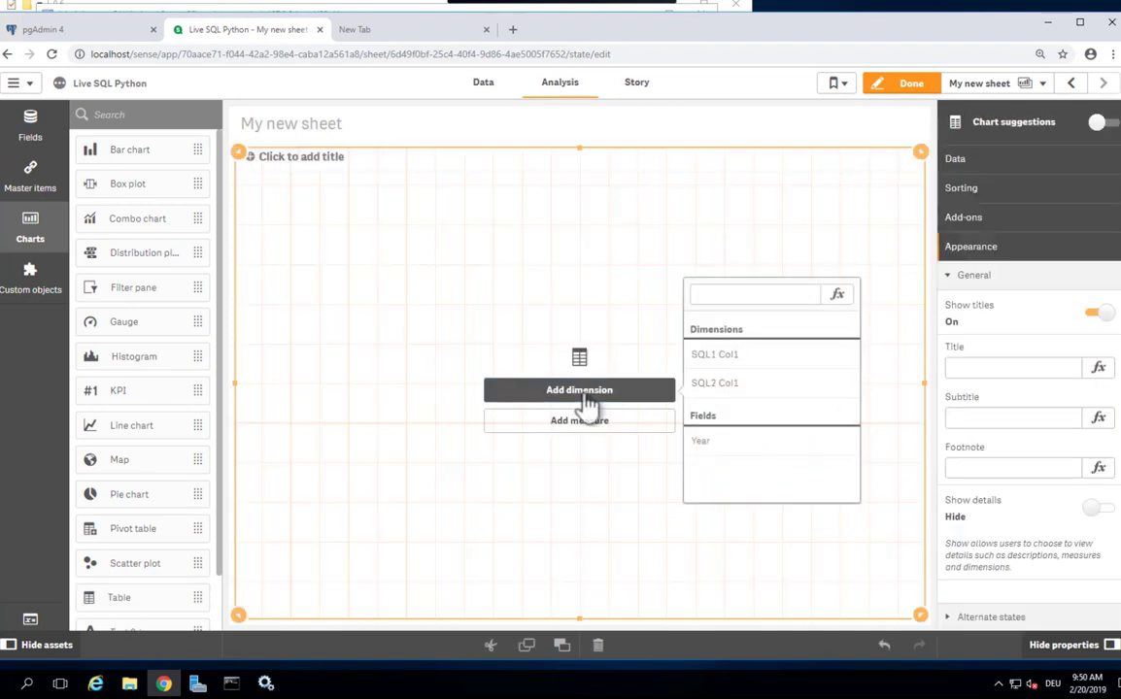
left_click(740, 354)
Step: Unlink the SQL1 Col1 column from its master dimension and open its expression for editing
left_click(1103, 212)
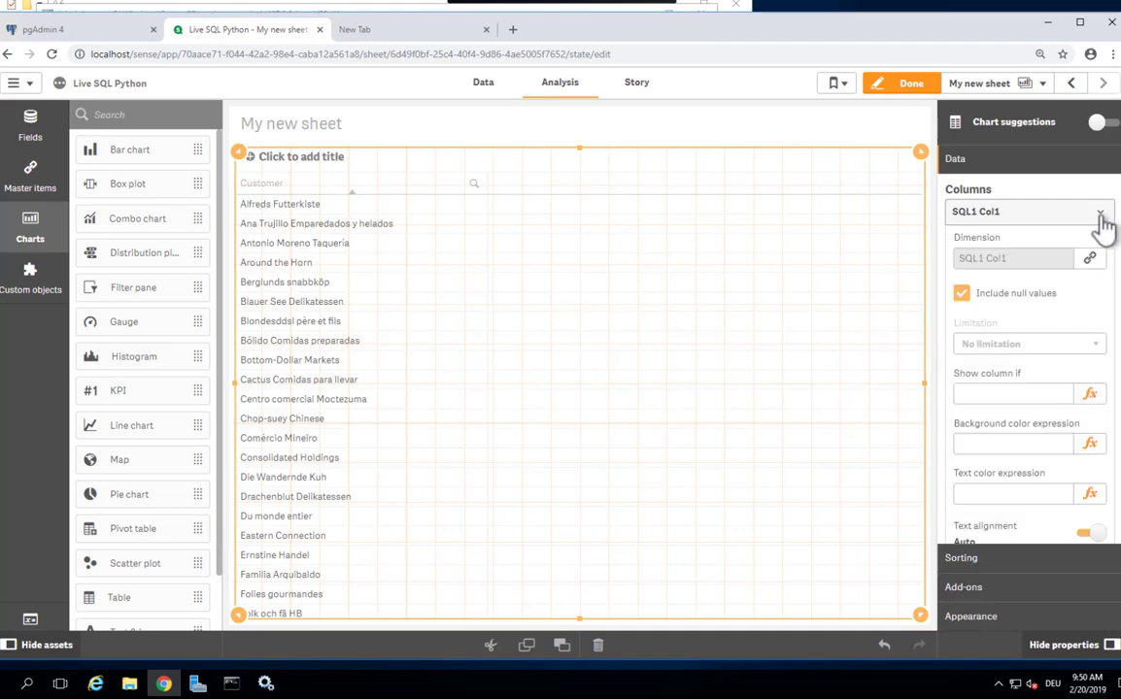
left_click(1089, 264)
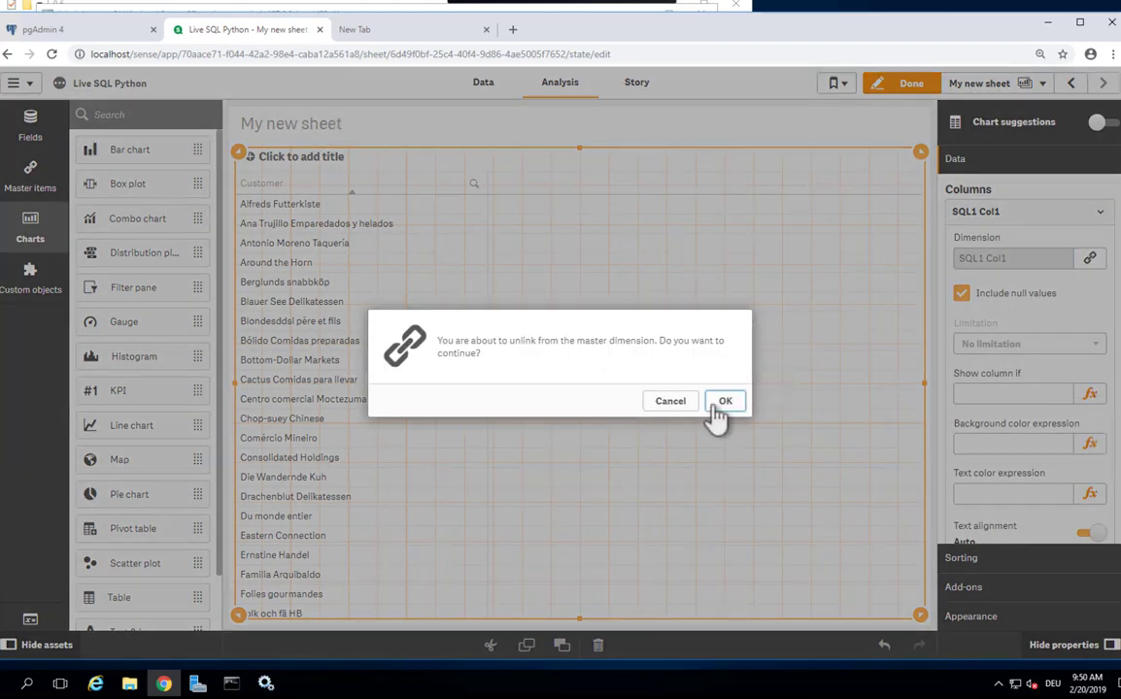
left_click(721, 401)
left_click(1090, 261)
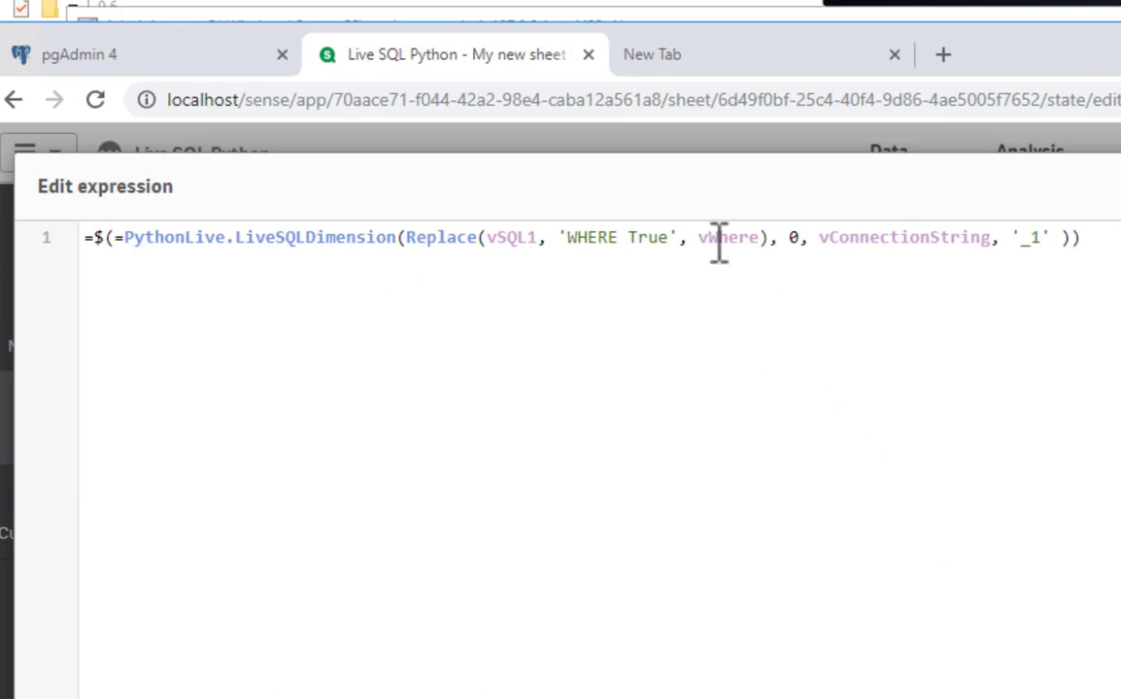
left_click(798, 241)
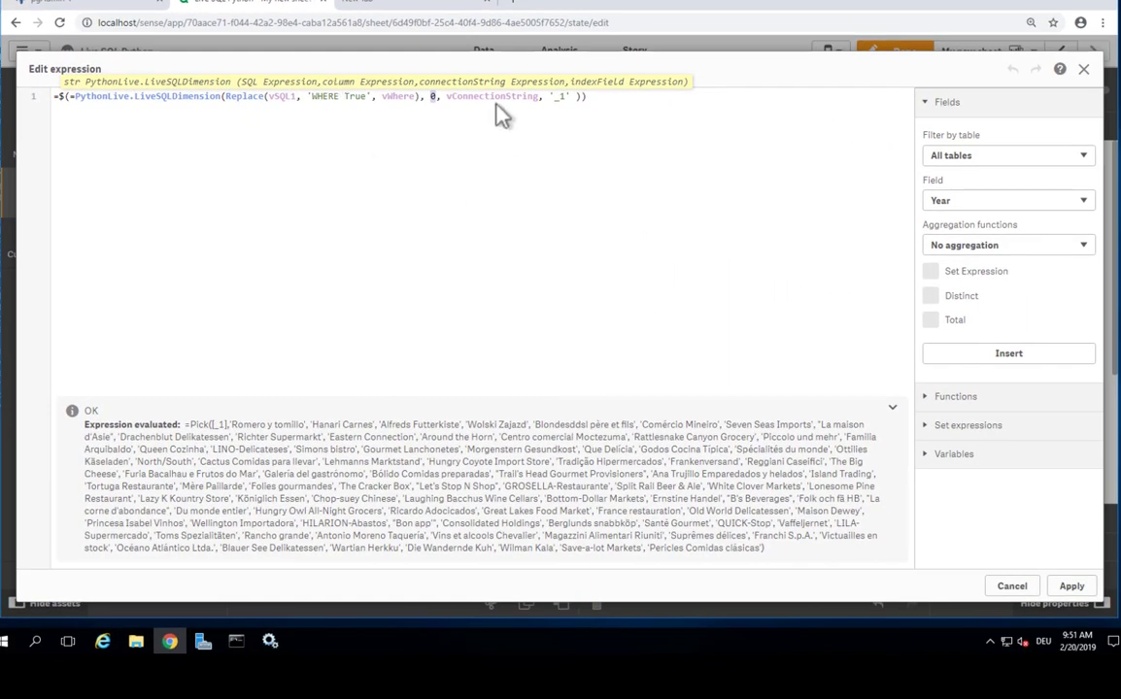
double_click(498, 103)
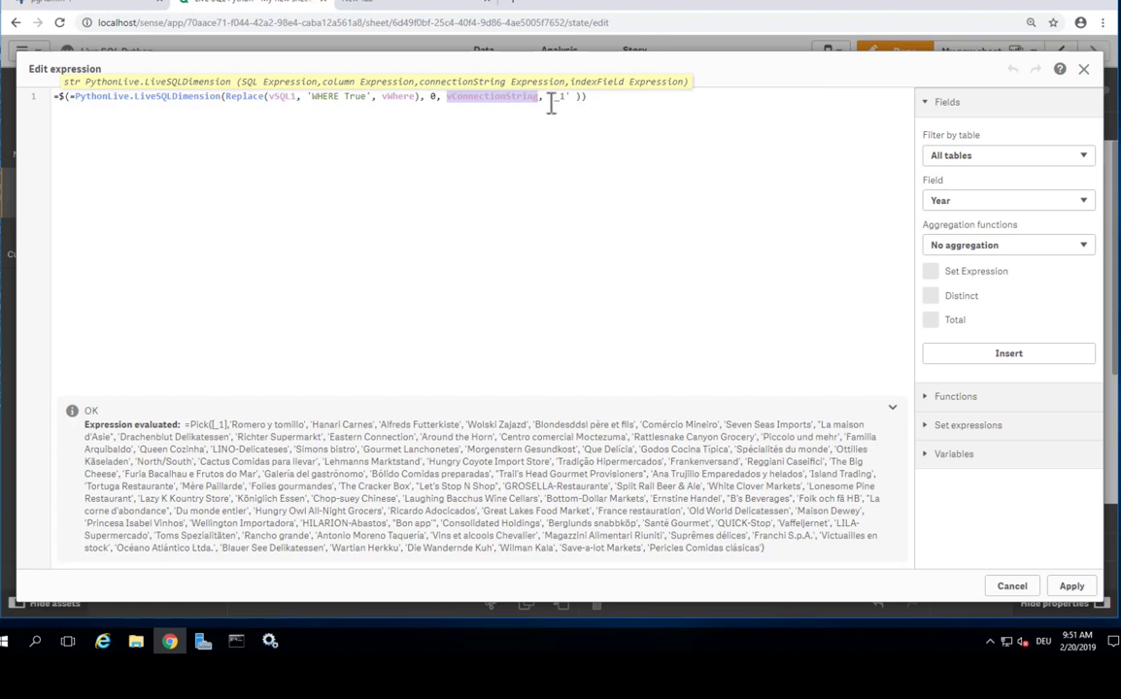
left_click_drag(550, 96, 571, 96)
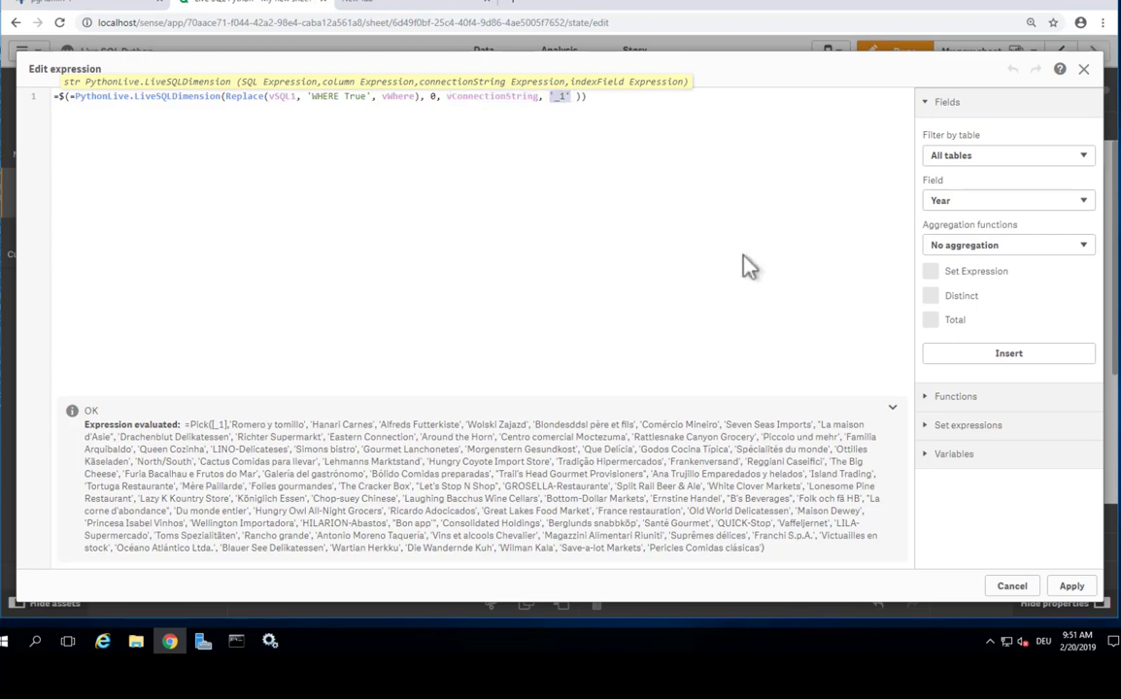
Step: Apply the edited expression and narrow the customer table to the sheet's left half
left_click(1072, 588)
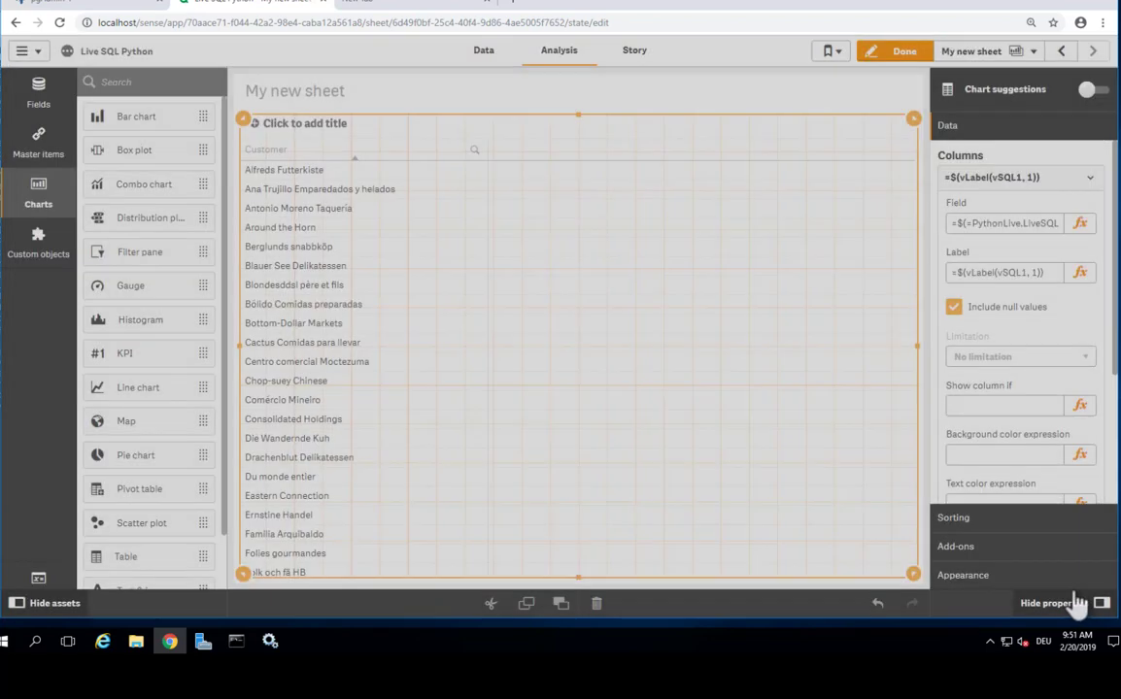
left_click_drag(913, 573, 599, 581)
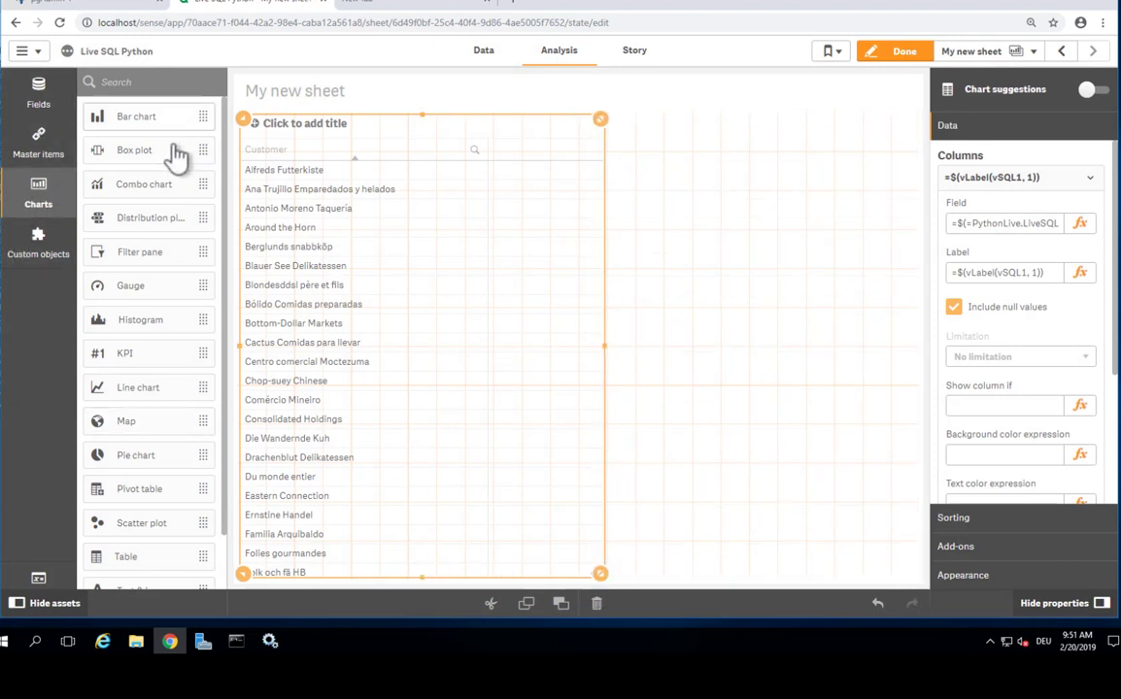
scroll(175, 438, "down", 1)
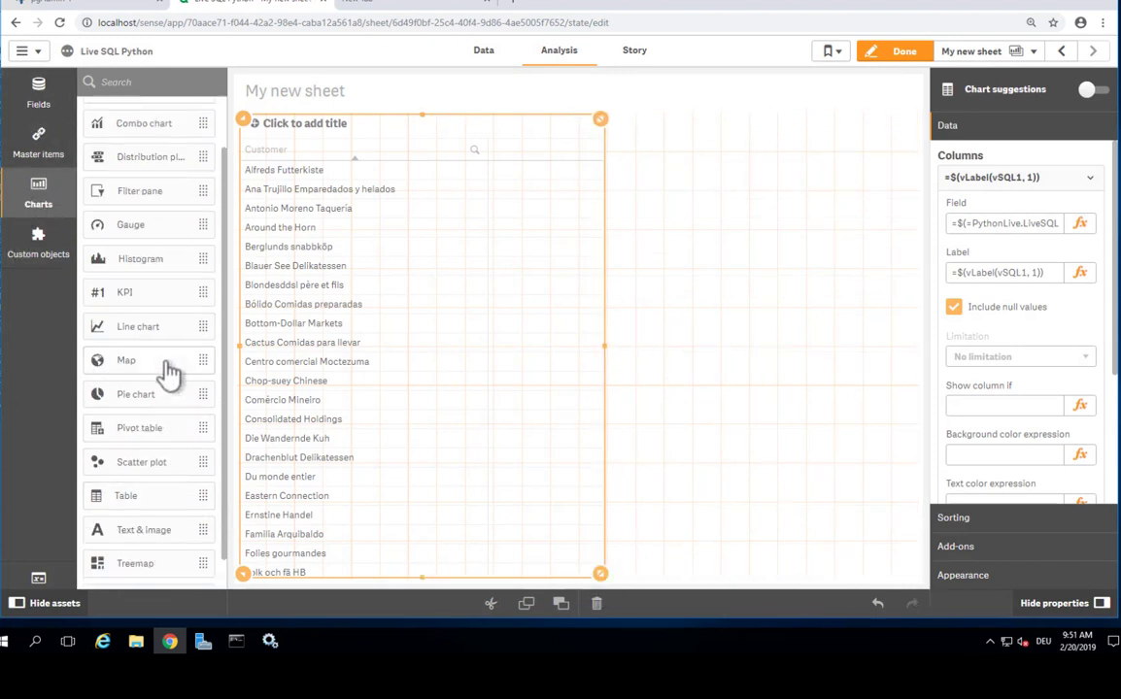
scroll(168, 389, "down", 1)
scroll(169, 291, "up", 2)
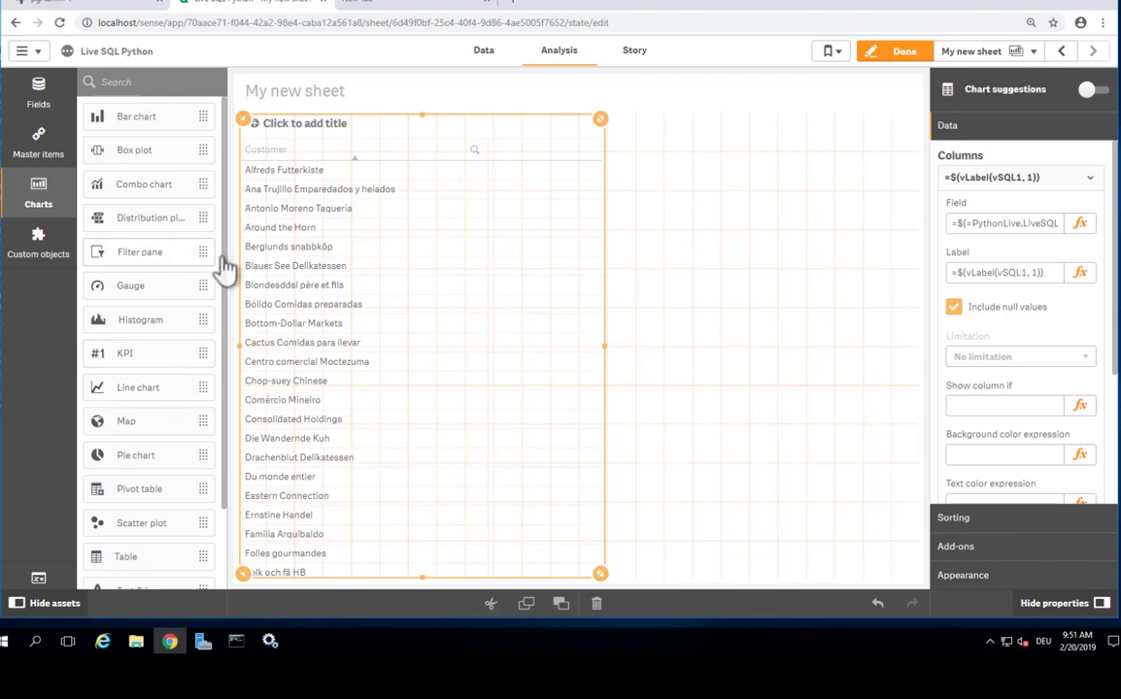
Step: Add a filter pane on the _1 field in the sheet's right half
left_click_drag(185, 252, 795, 283)
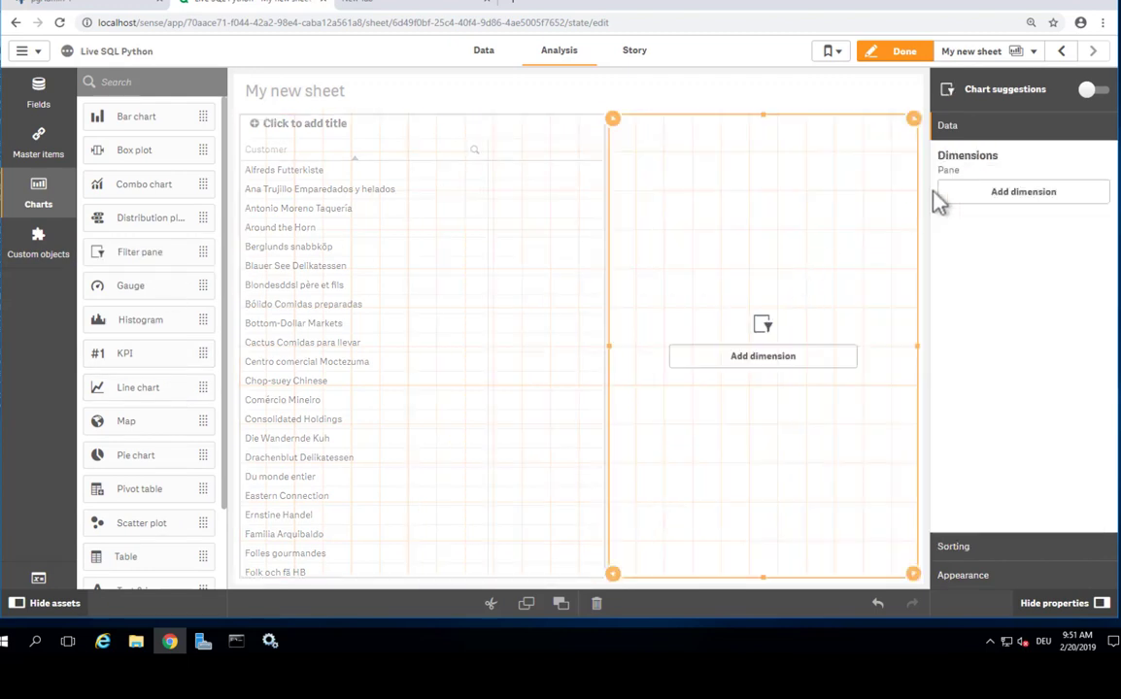
left_click(1000, 194)
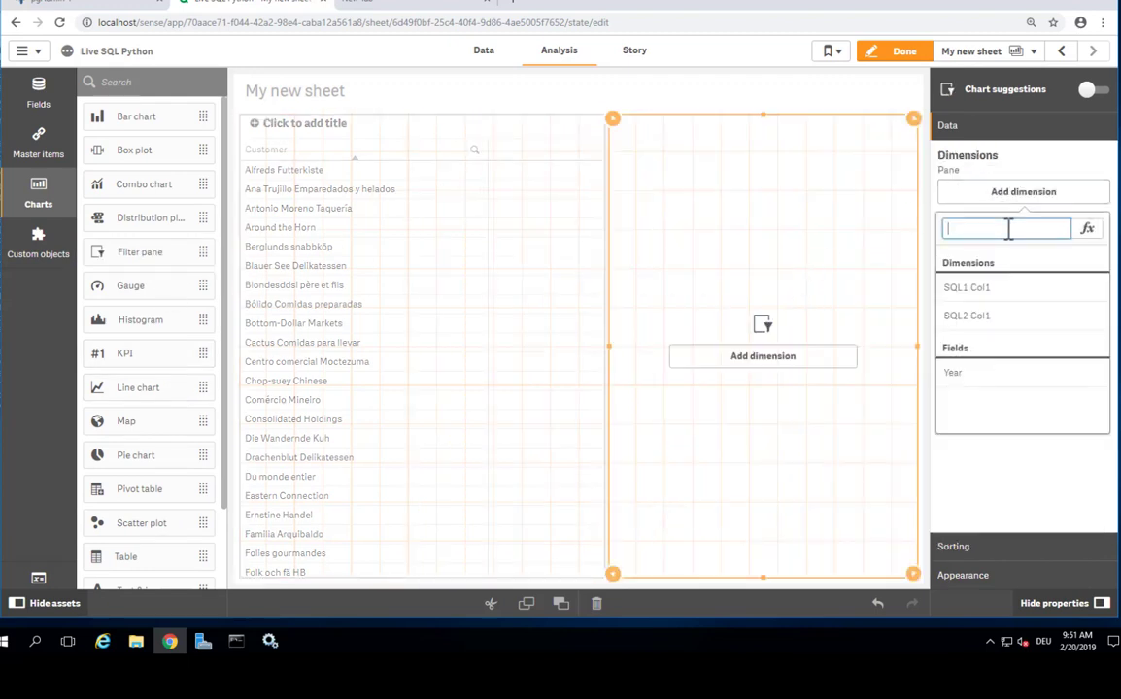
type(".")
type("1")
key("Return")
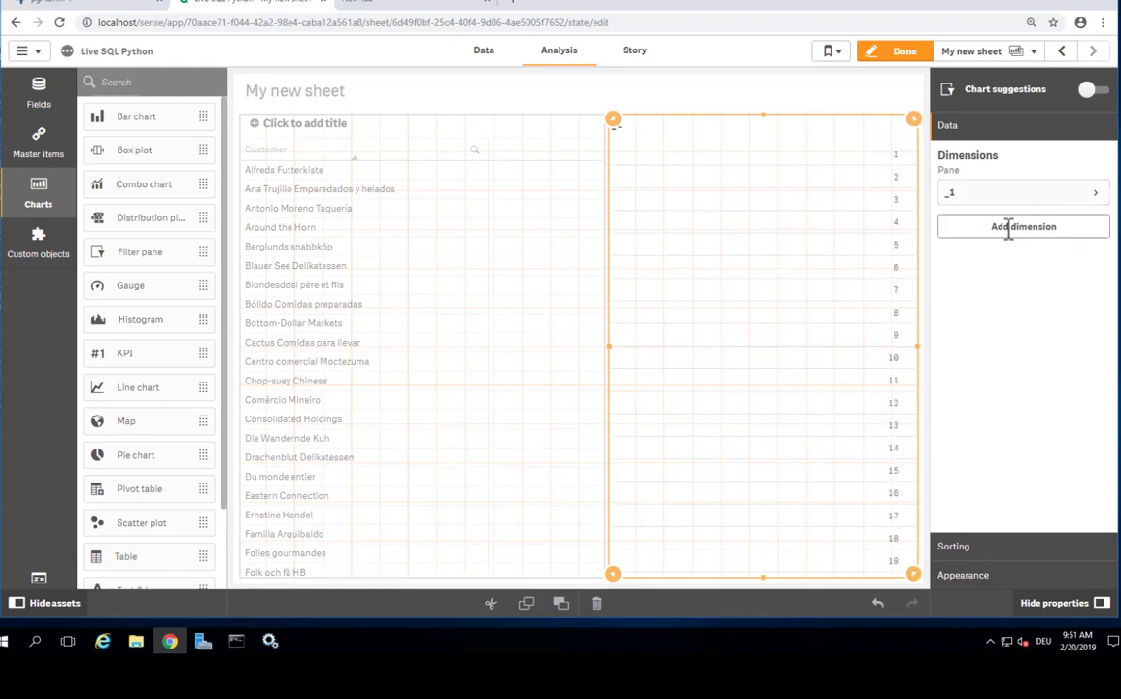
Step: Filter the customer table to Blauer See Delikatessen, then reopen the Customer table for editing
left_click(901, 50)
left_click(121, 268)
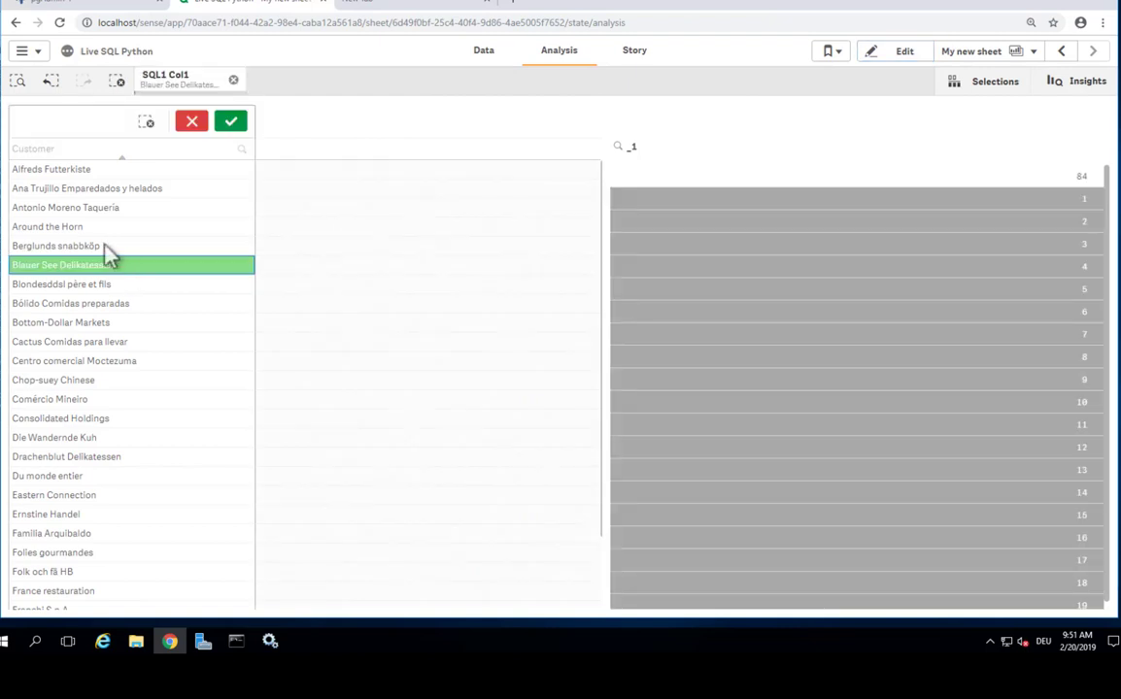
left_click(231, 123)
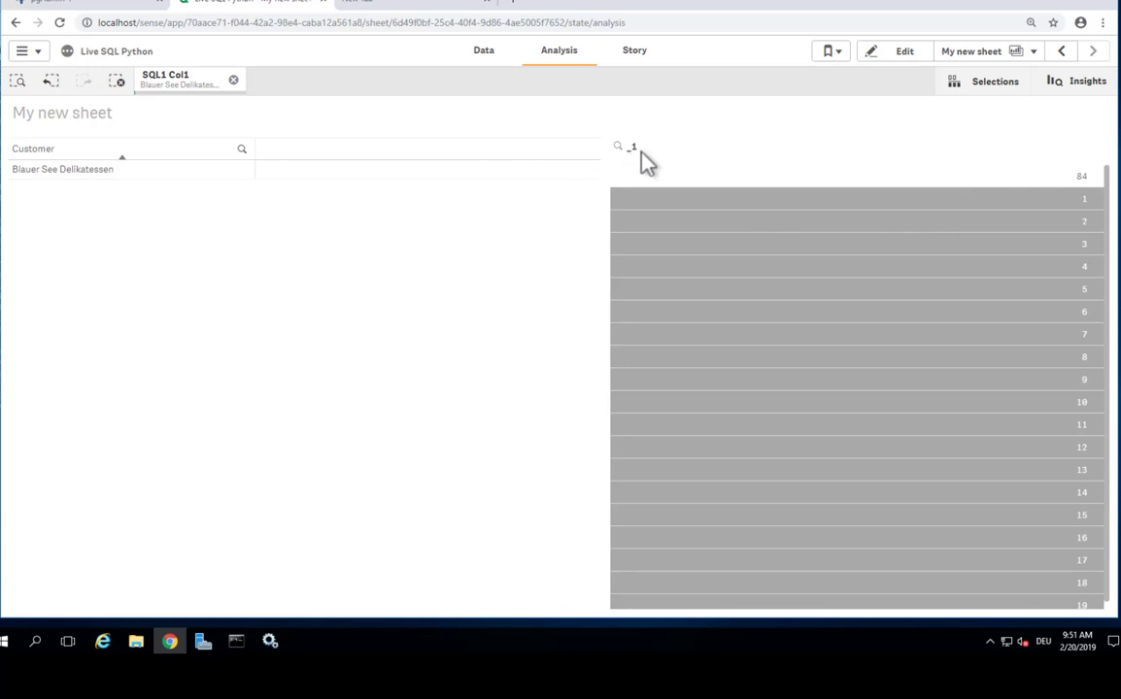
left_click(894, 58)
left_click(409, 446)
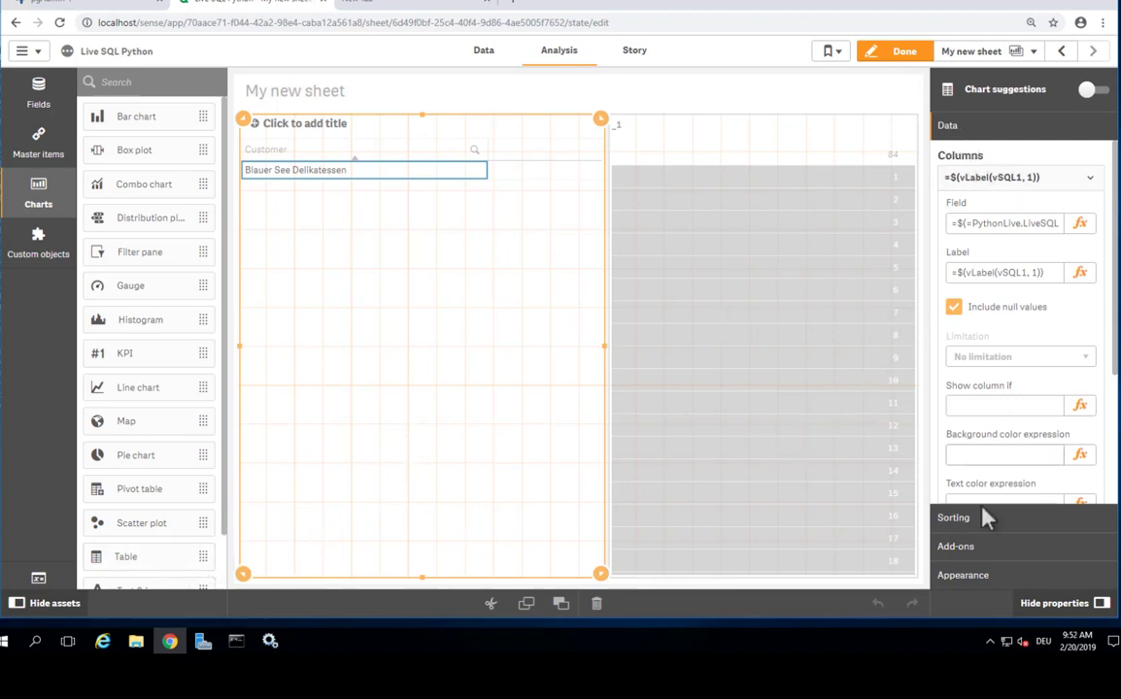
Step: Add SQL1 Col2 as a Freight Cost measure column, unlink it from the master measure, and apply its expression
left_click(1030, 178)
left_click(1027, 214)
left_click(1005, 276)
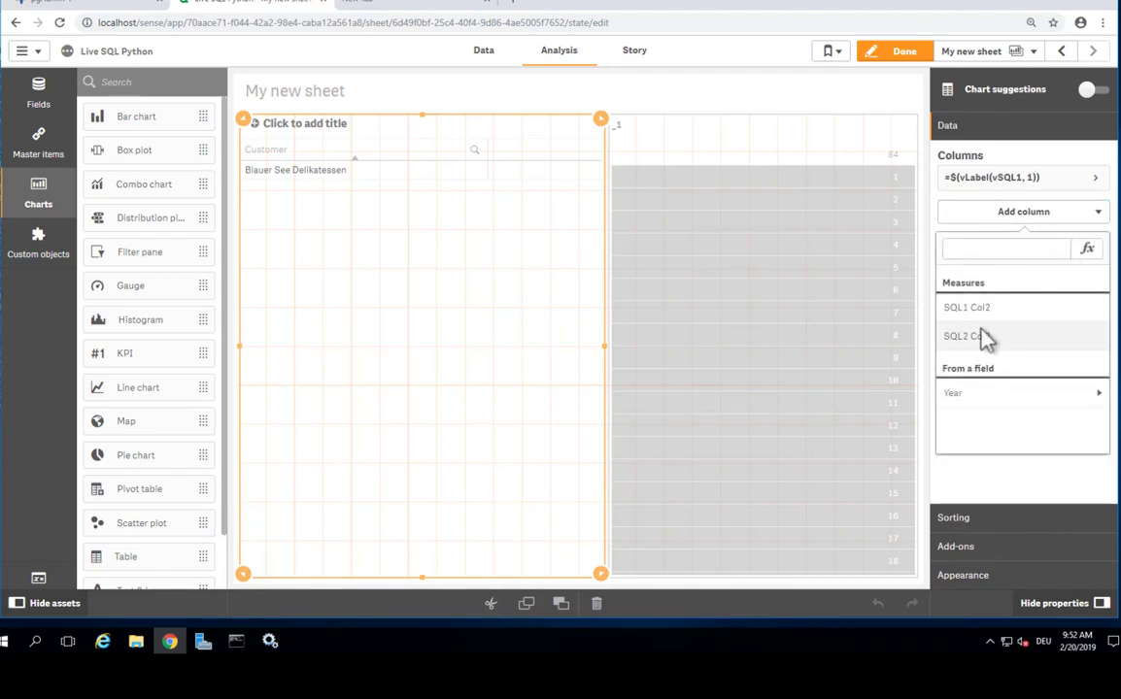
left_click(1004, 315)
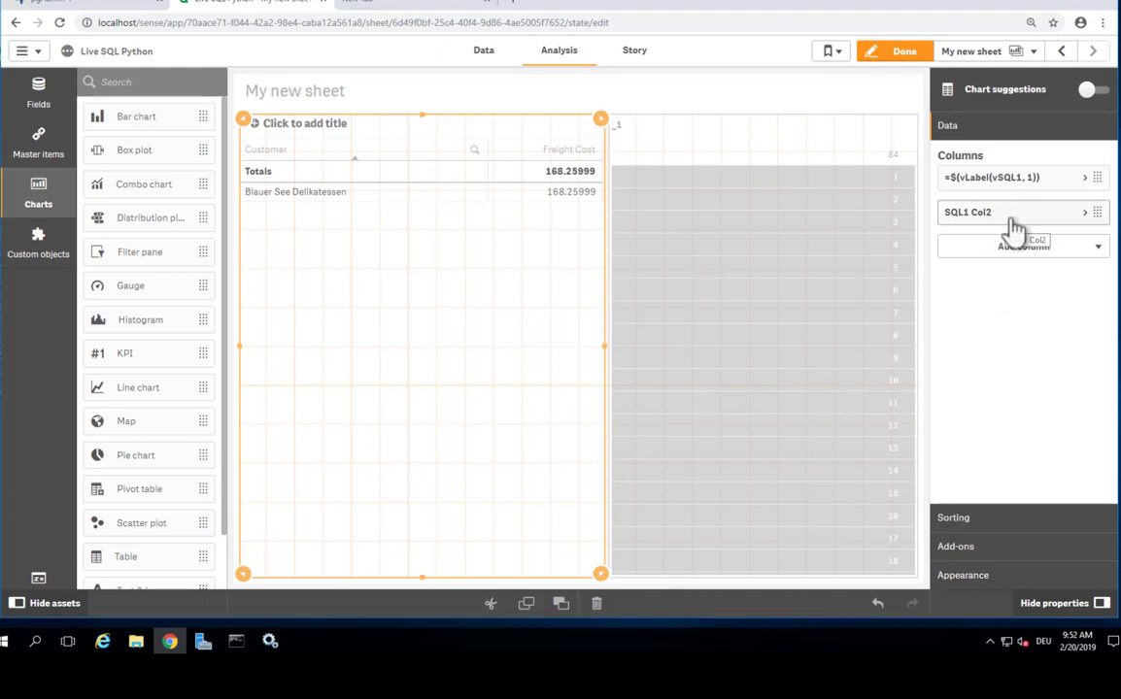
left_click(1083, 216)
left_click(1081, 260)
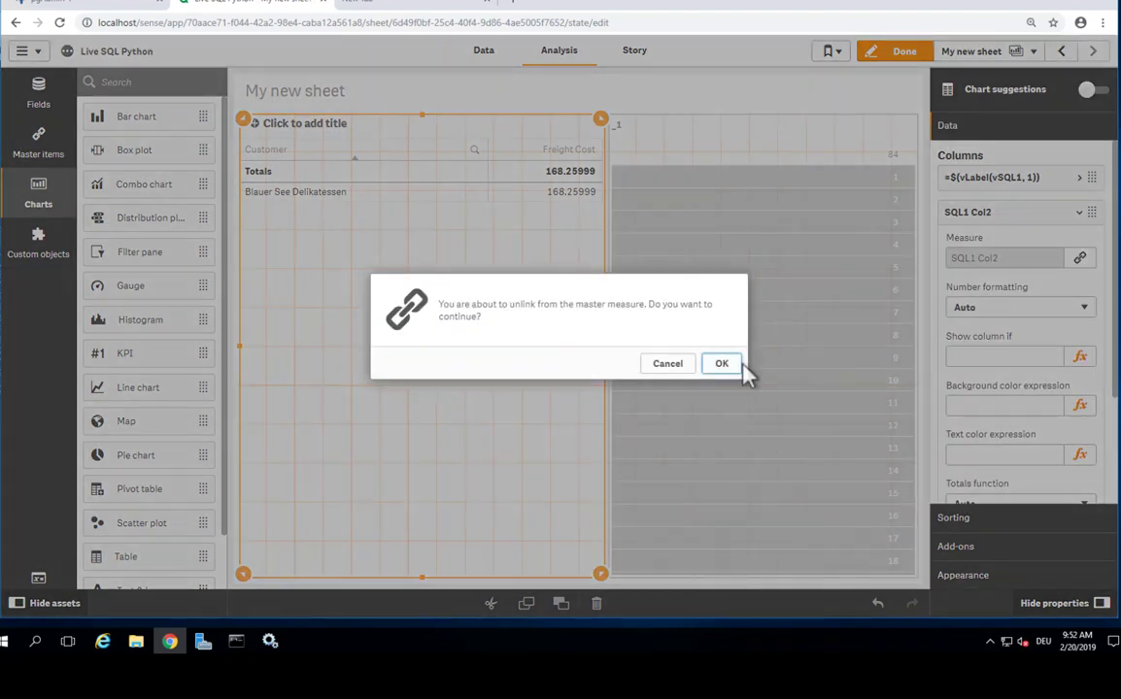
left_click(738, 369)
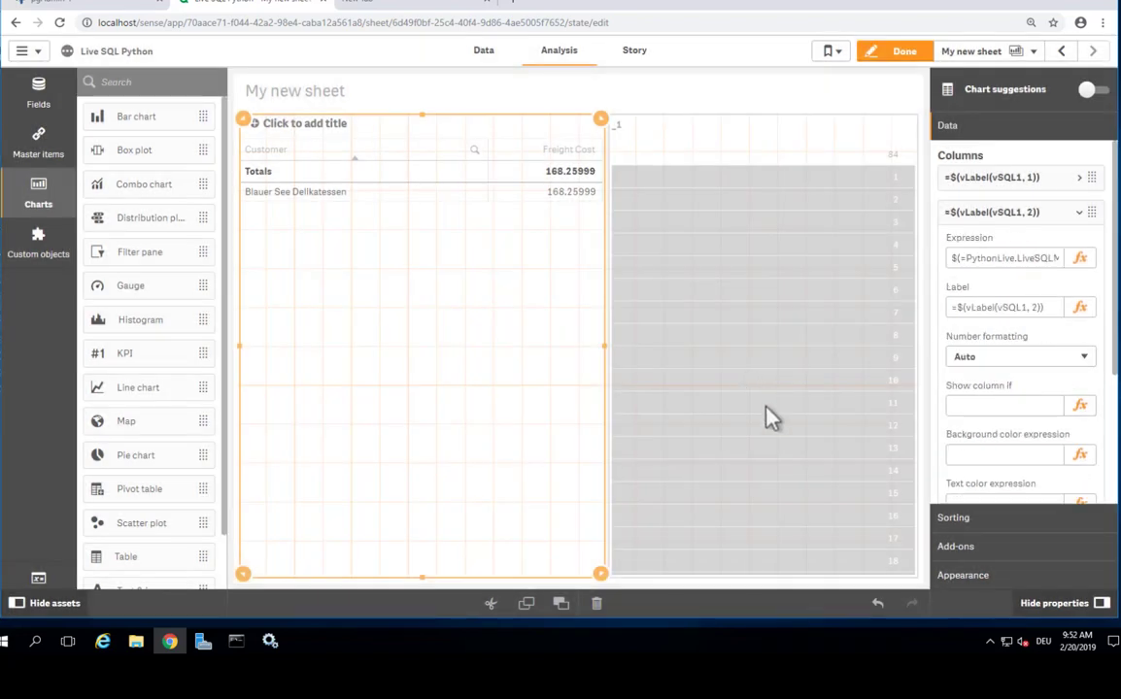
left_click(1079, 258)
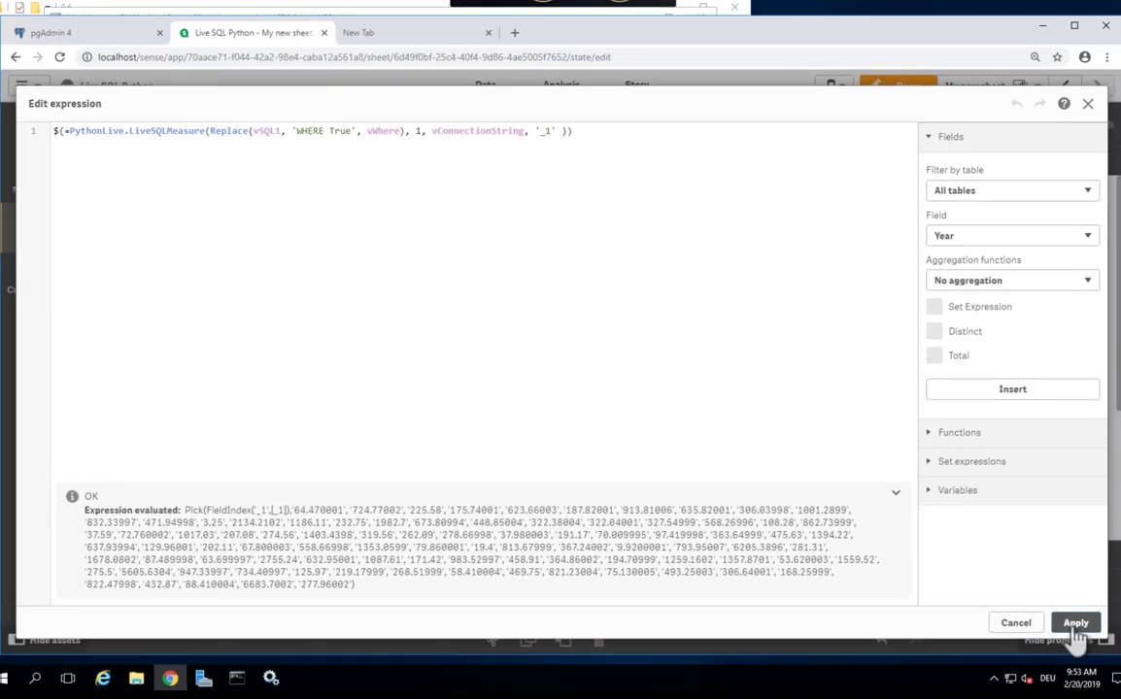
left_click(1075, 627)
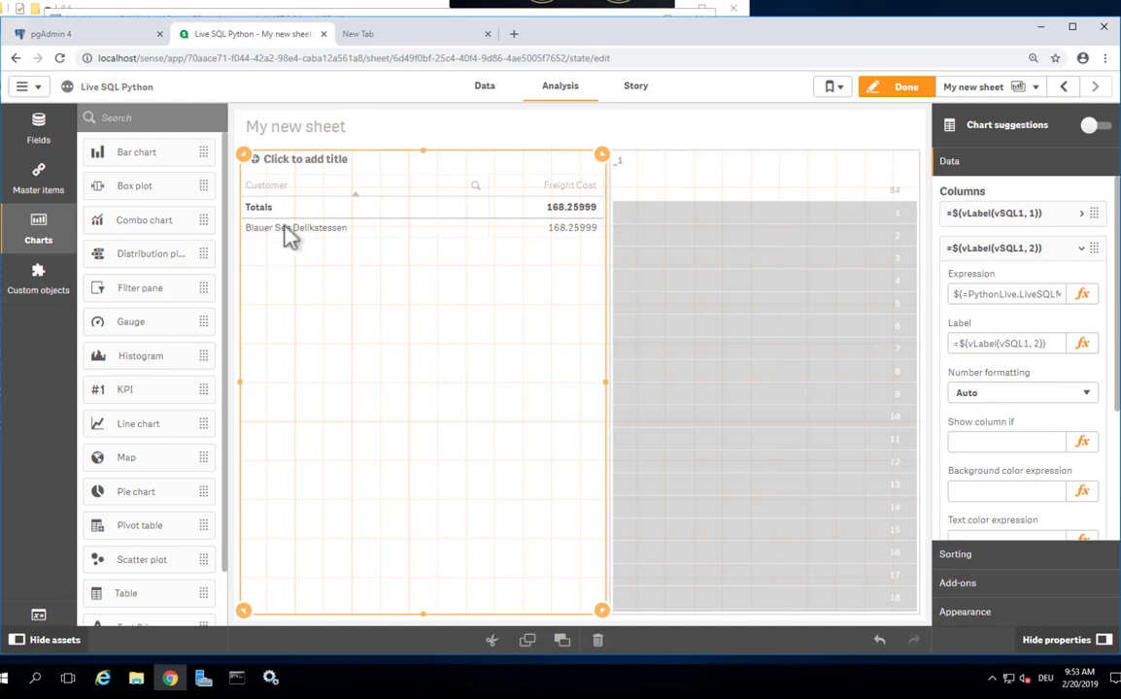
Step: Leave edit mode so My new sheet shows the Customer/Freight Cost table and _1 pane
left_click(898, 95)
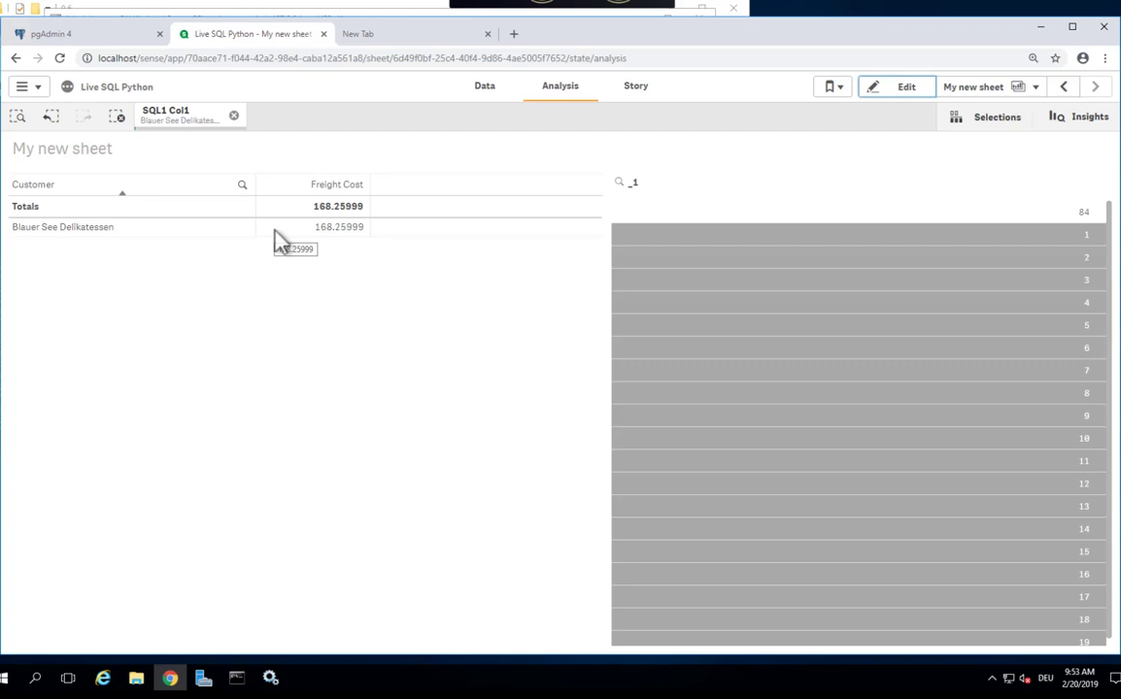
Step: On the previous sheet, replace the Blauer See selection with QUICK-Stop and Camembert Pierrot, then enter editing
left_click(1065, 87)
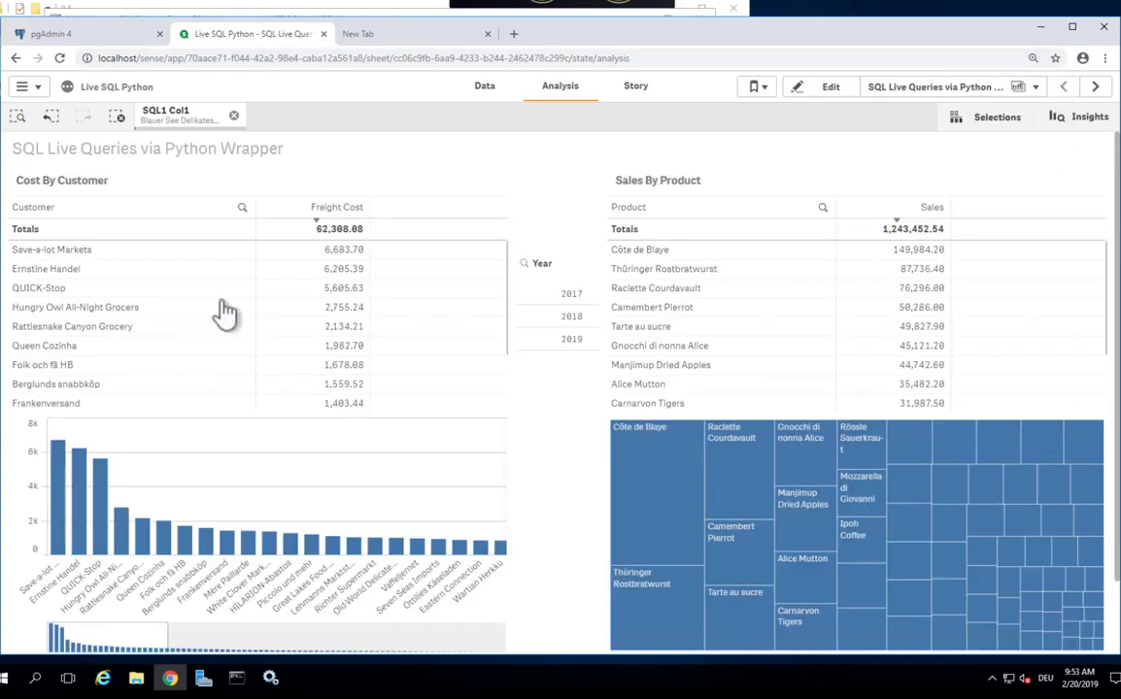
left_click(233, 116)
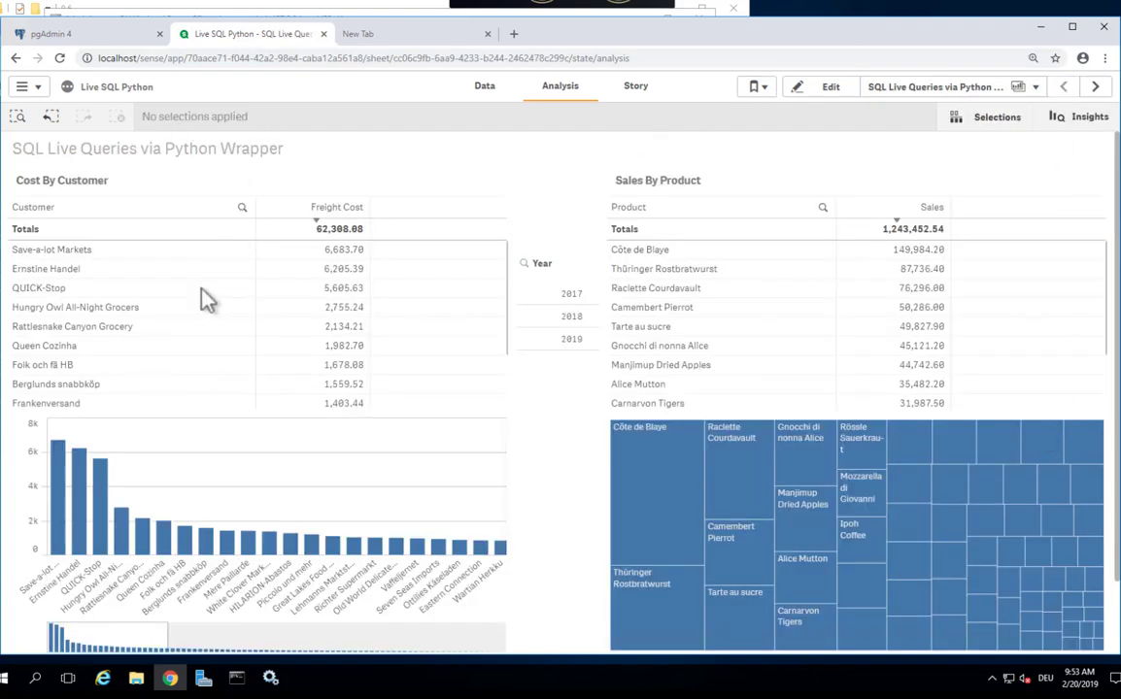
left_click(109, 290)
left_click(704, 307)
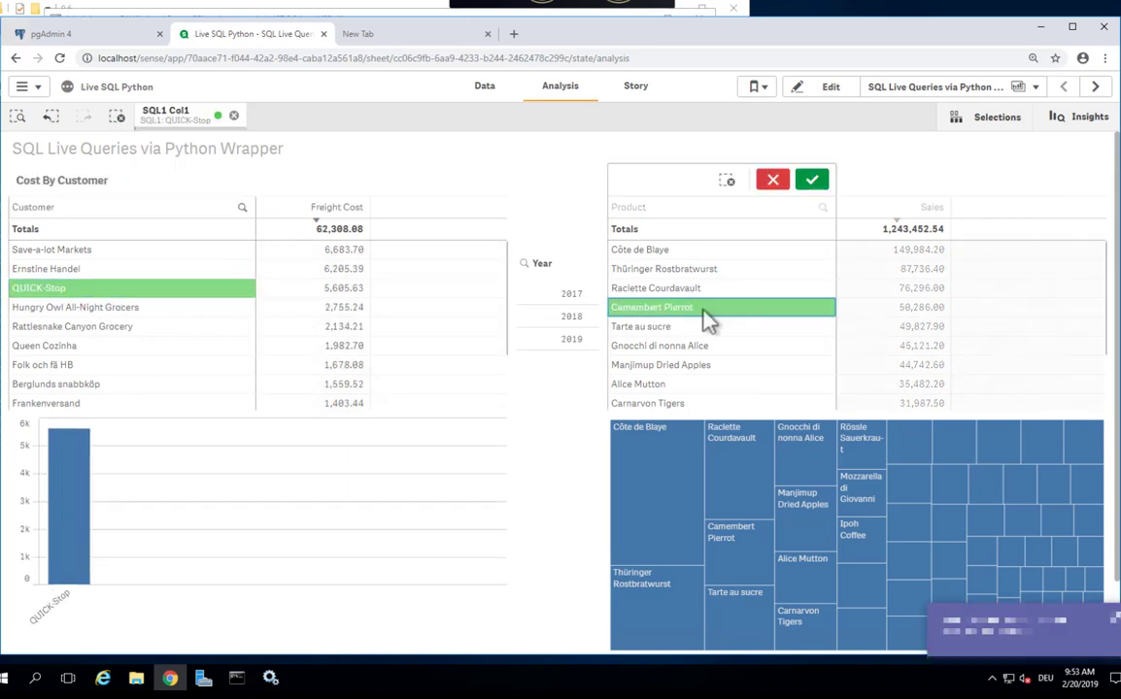
left_click(813, 184)
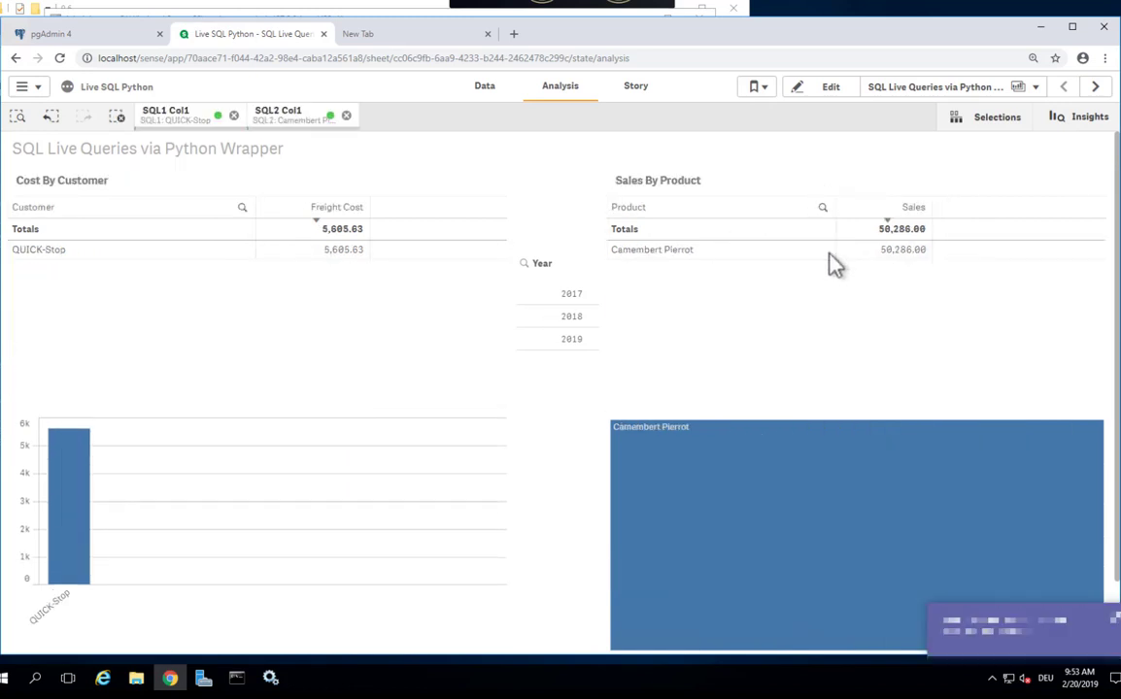
left_click(825, 94)
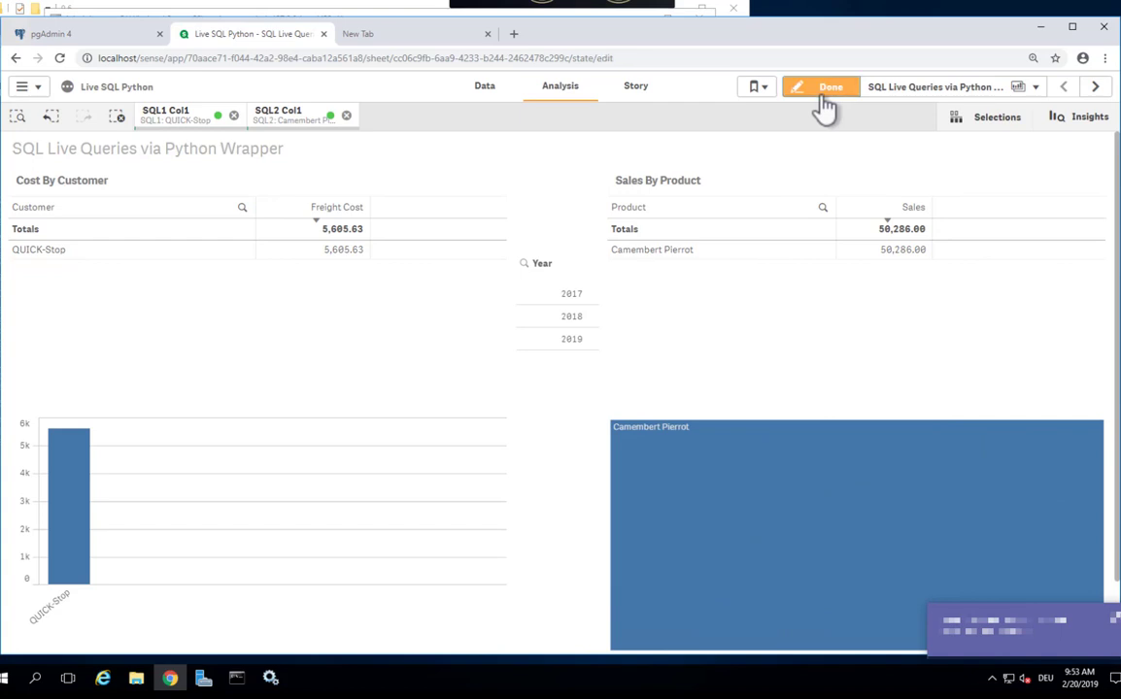
Step: Inspect the Sales By Product table's appearance settings showing alternate state SQL2, then leave editing
left_click(754, 317)
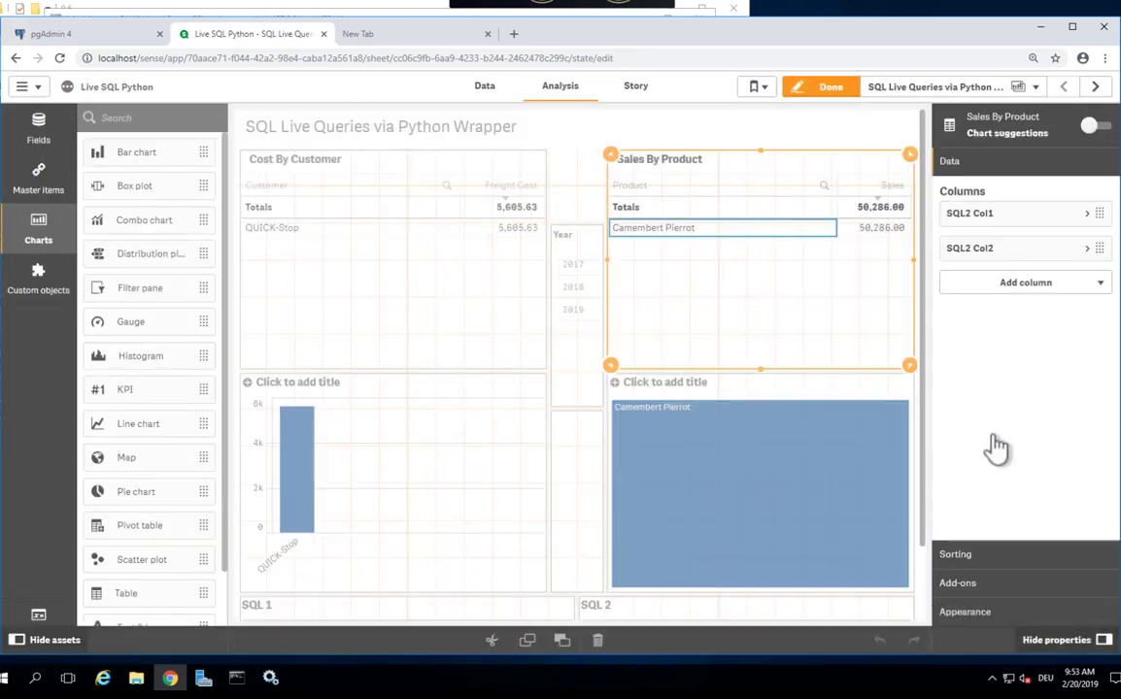
left_click(972, 580)
left_click(961, 621)
scroll(1030, 505, "down", 3)
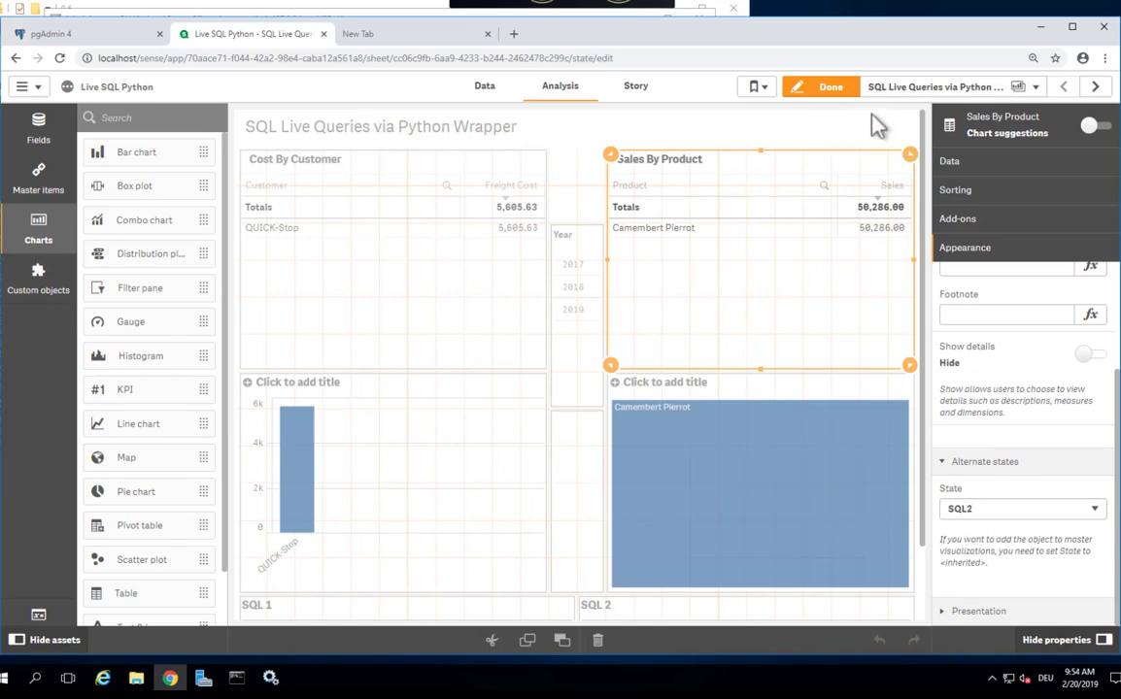
left_click(824, 95)
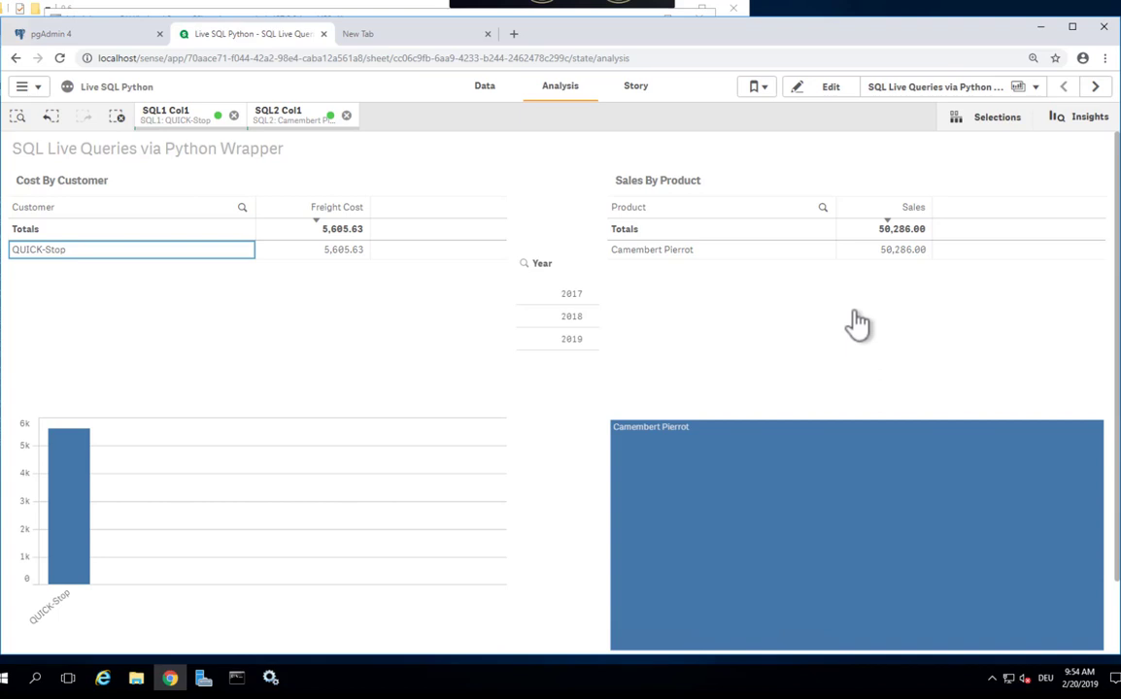
Step: Clear all selections, step back to restore them, then clear all selections again
left_click(117, 116)
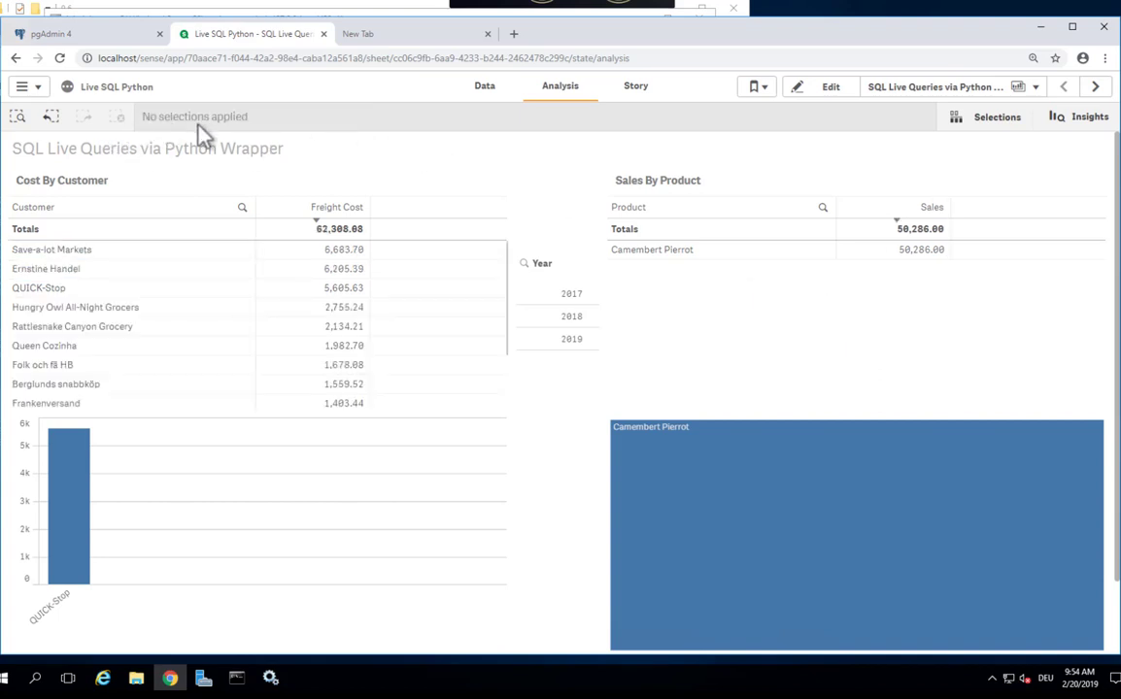
left_click(50, 116)
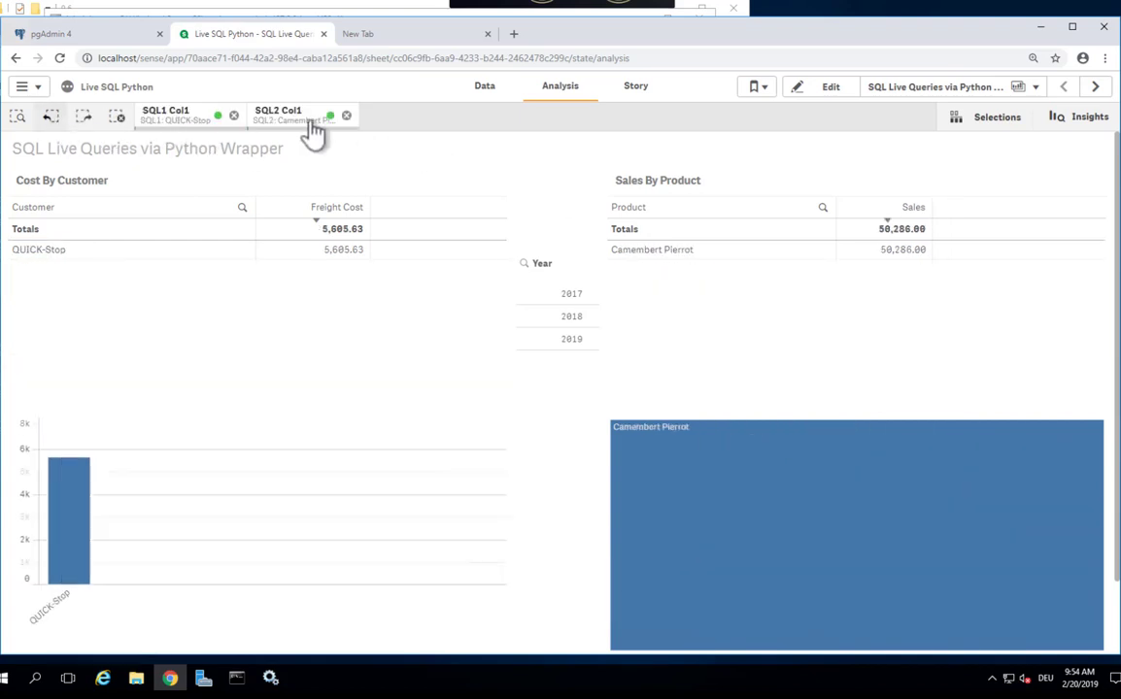
left_click(118, 119)
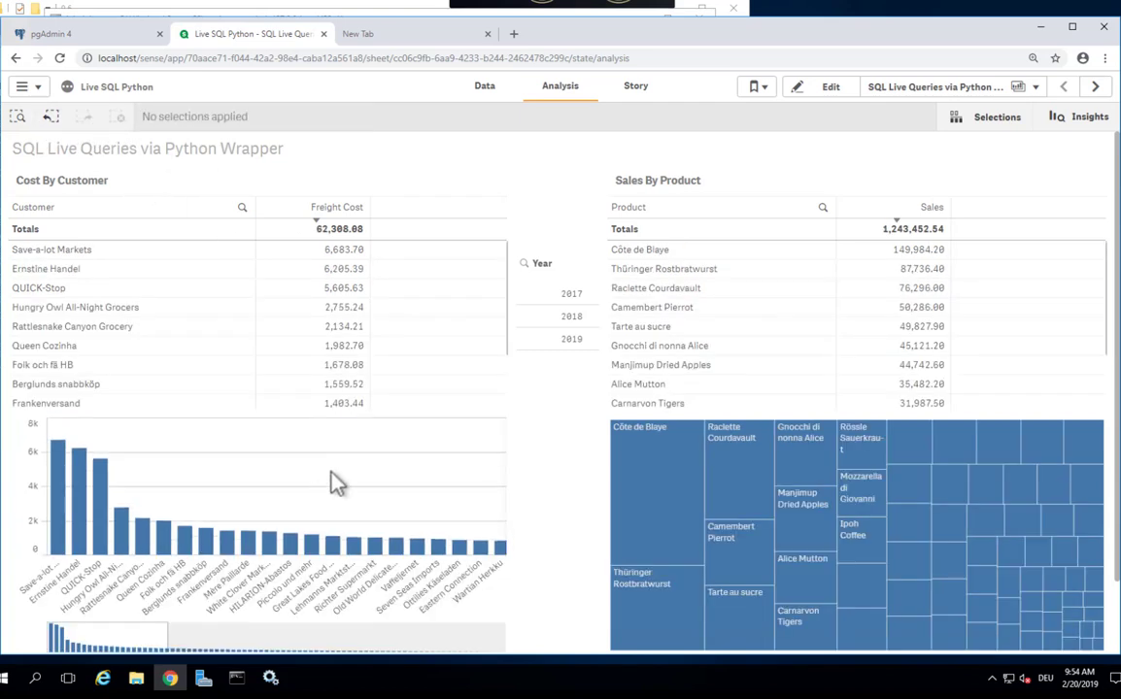